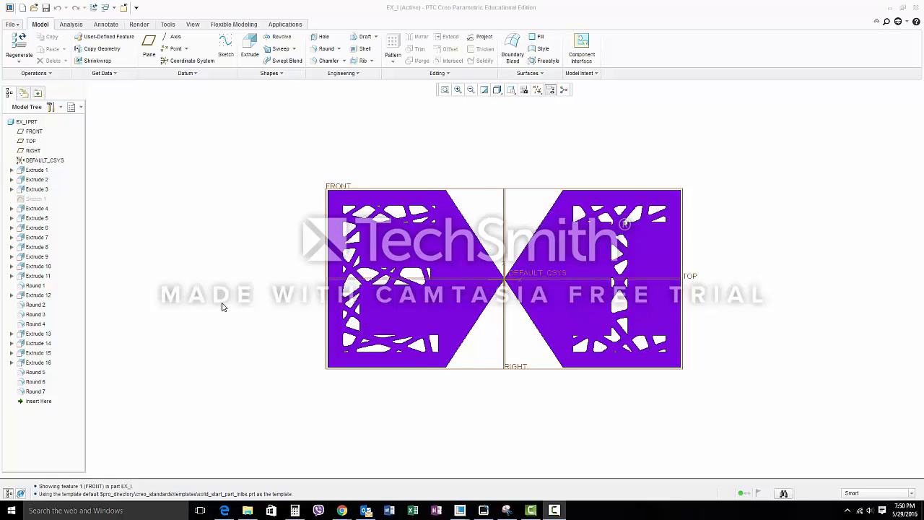
Create a new solid part named cube1 using the default template
left_click(12, 24)
left_click(20, 39)
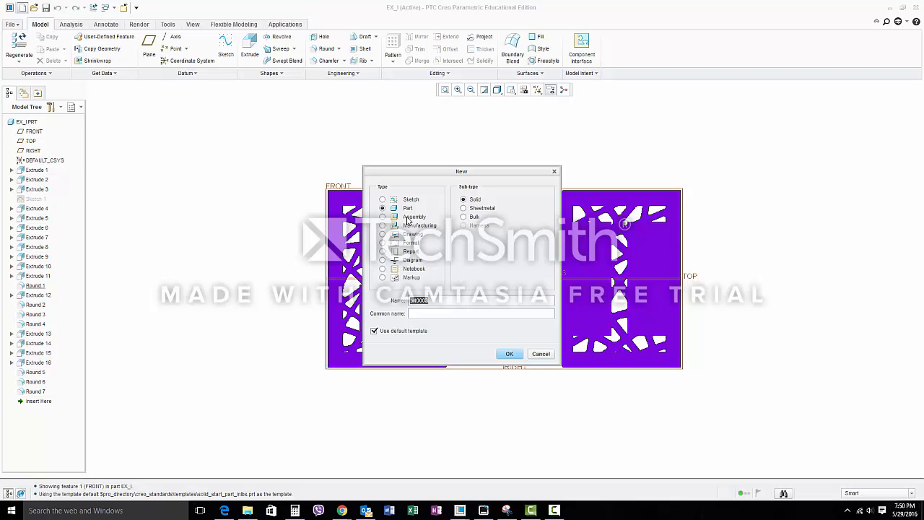
type("cube1")
left_click(509, 353)
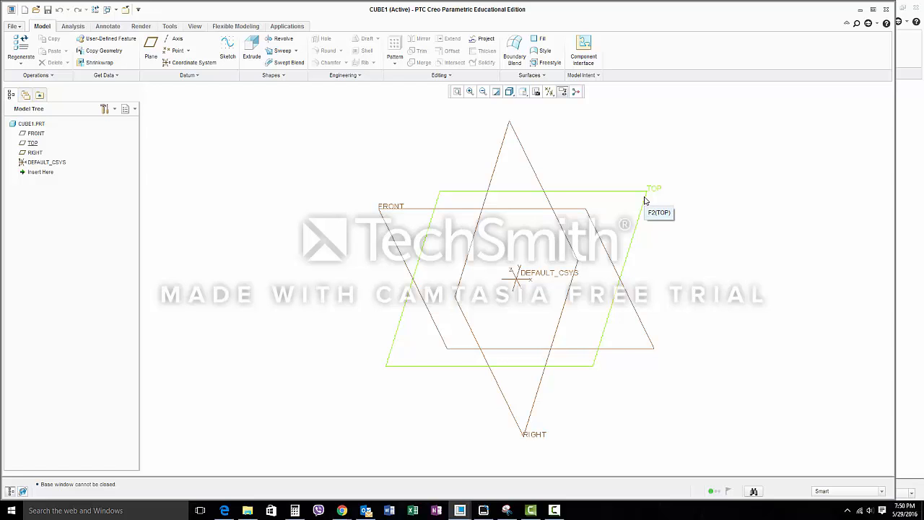
Start an Extrude on the FRONT plane and sketch a center rectangle at the origin, a square about 181 wide
left_click(597, 232)
left_click(396, 211)
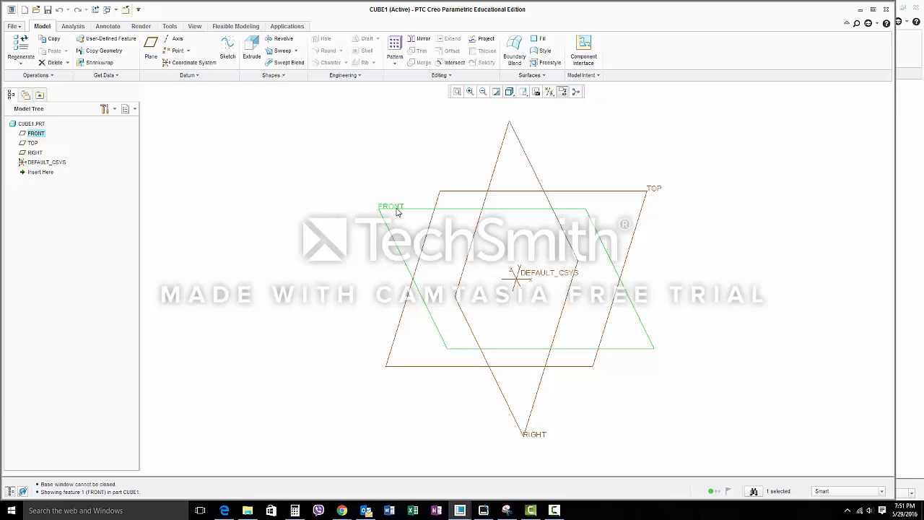
left_click(251, 50)
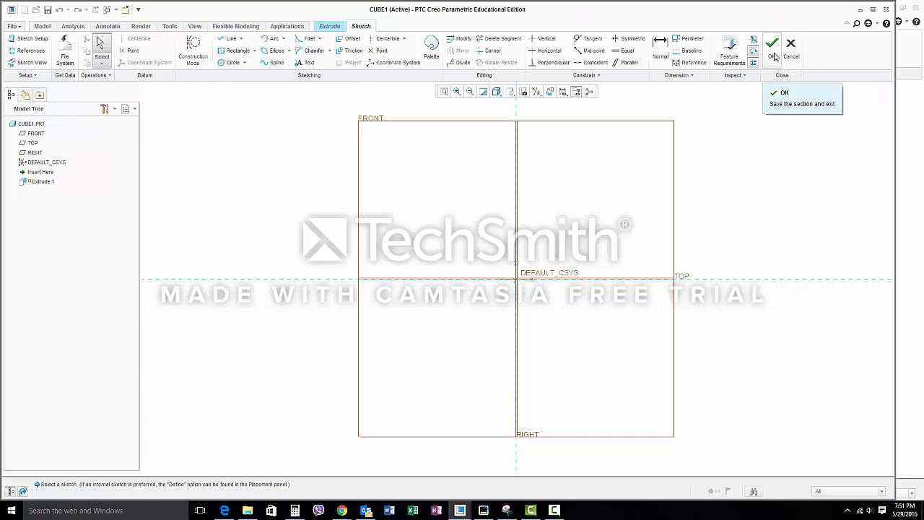
left_click(234, 56)
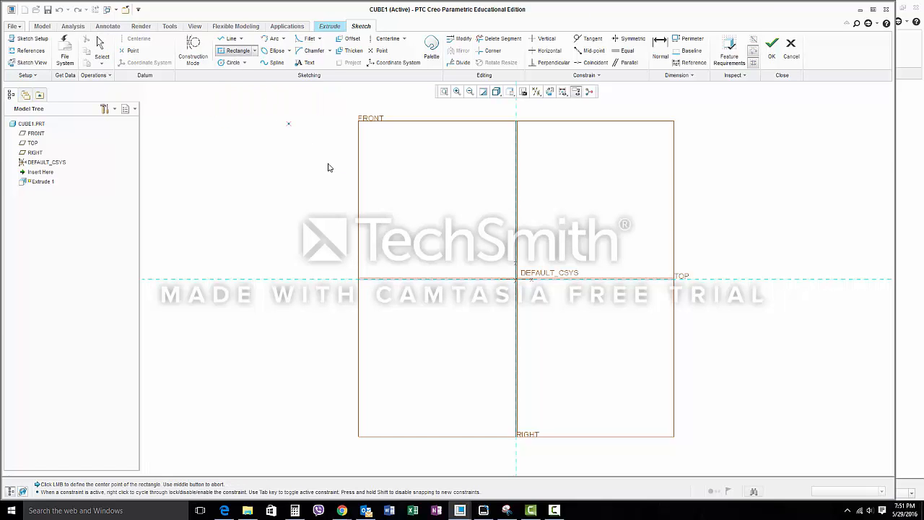
left_click(515, 279)
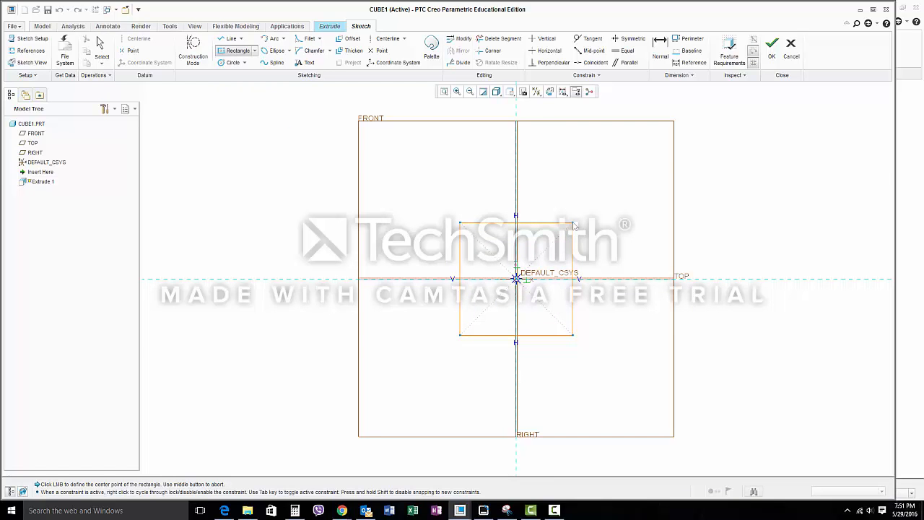
left_click(574, 225)
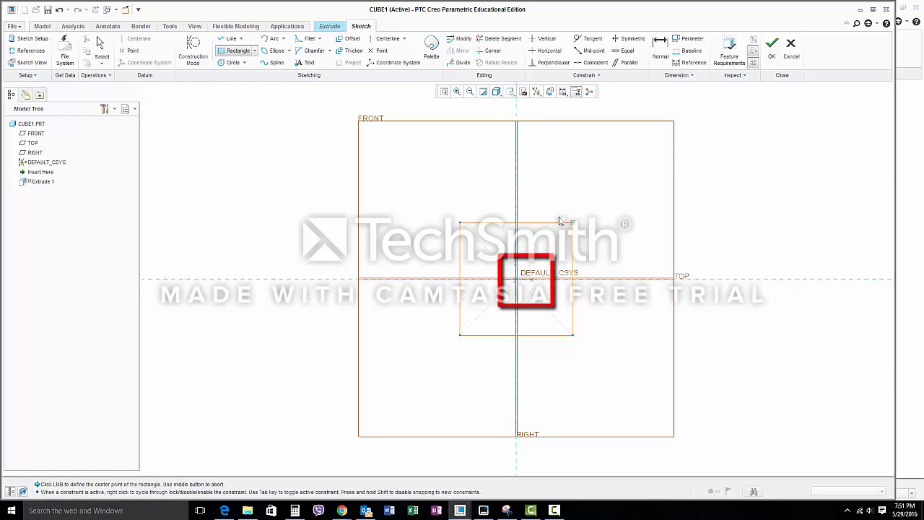
Set the square's width dimension to 5 and finish the sketch
left_click(661, 45)
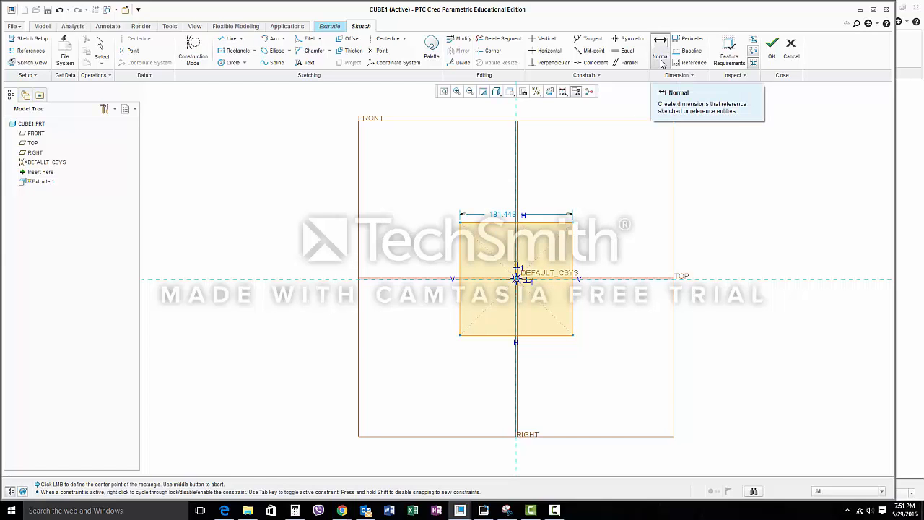
left_click(497, 214)
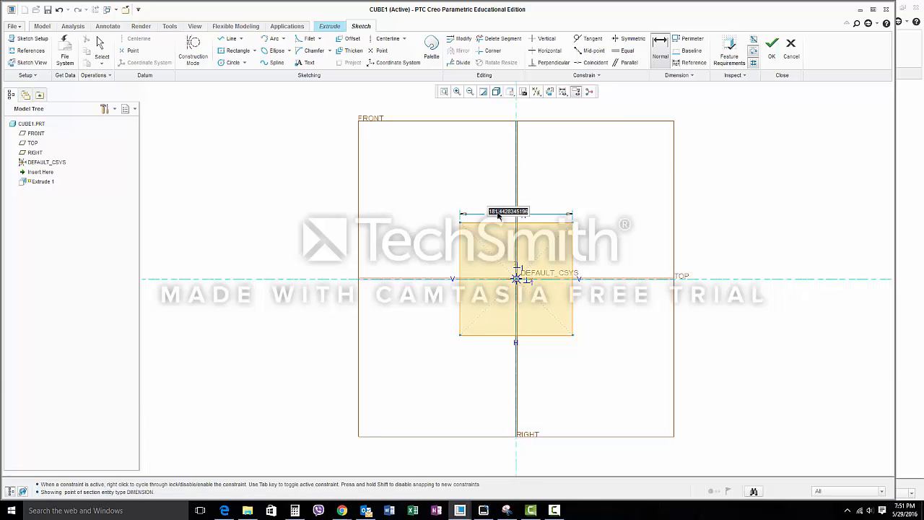
type("5")
key("Return")
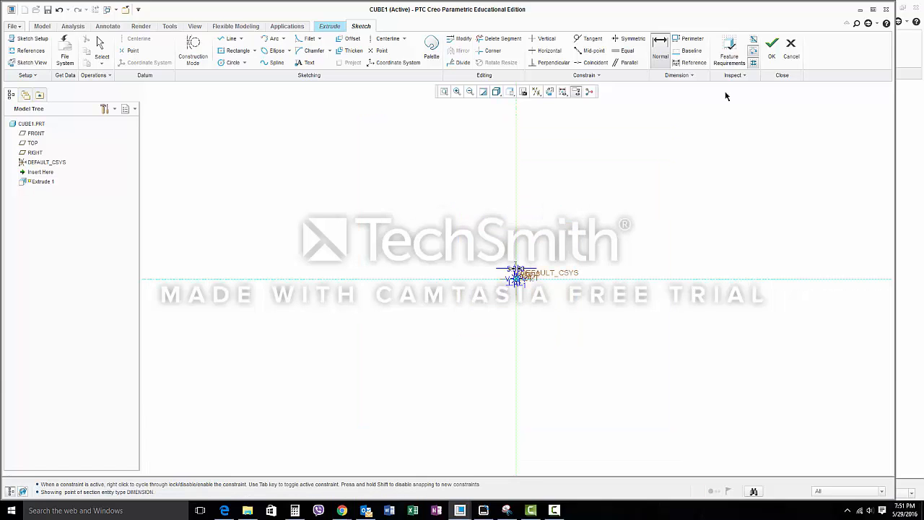
left_click(444, 91)
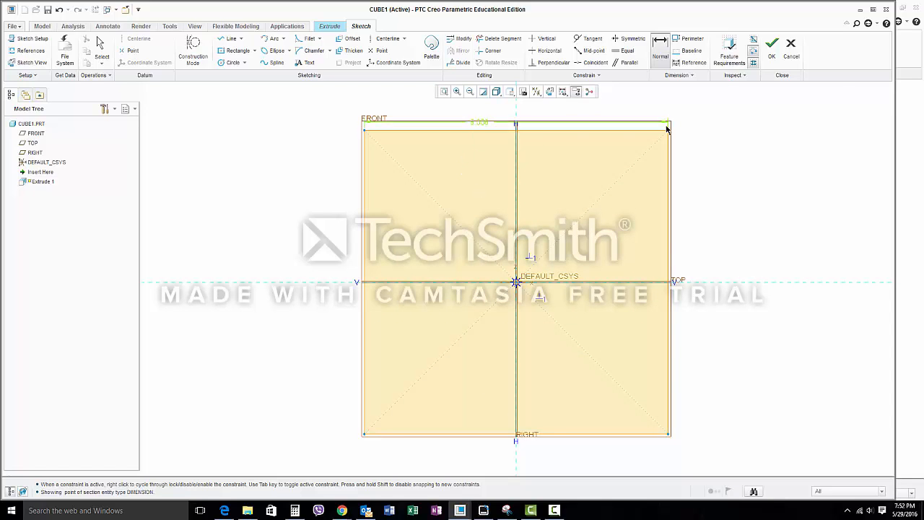
left_click(775, 66)
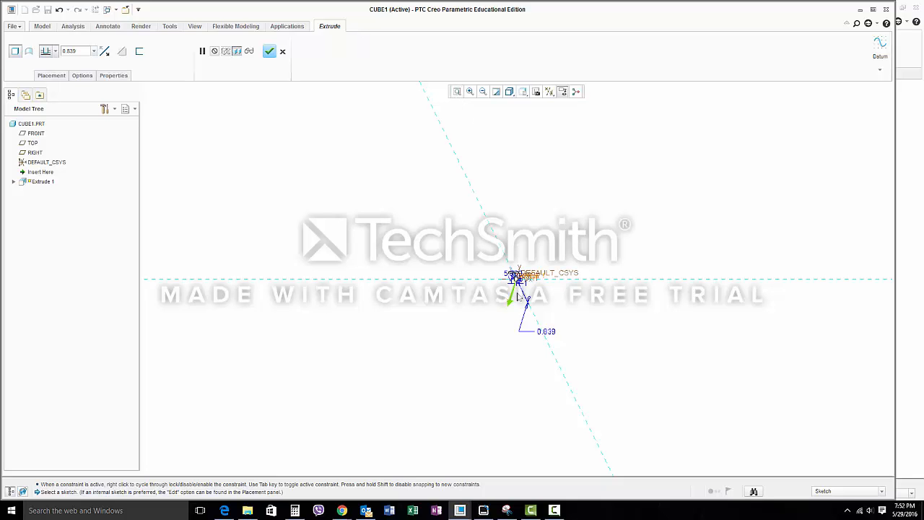
Extrude the square section to a depth of 5 to form the cube
double_click(68, 51)
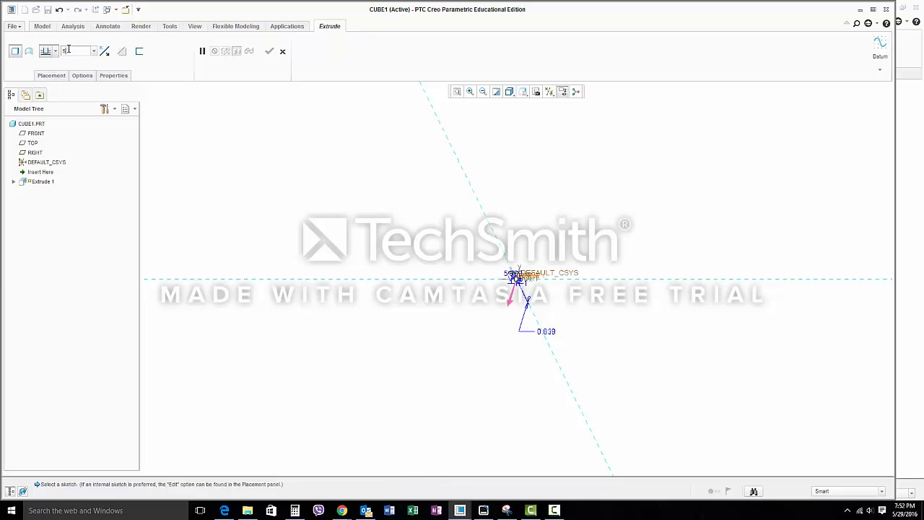
type("5")
key("Return")
left_click(269, 51)
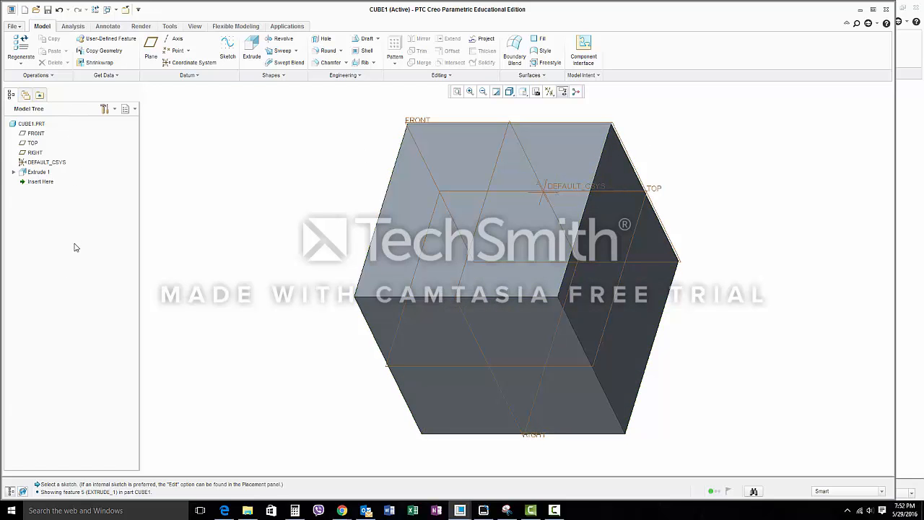
left_click(31, 175)
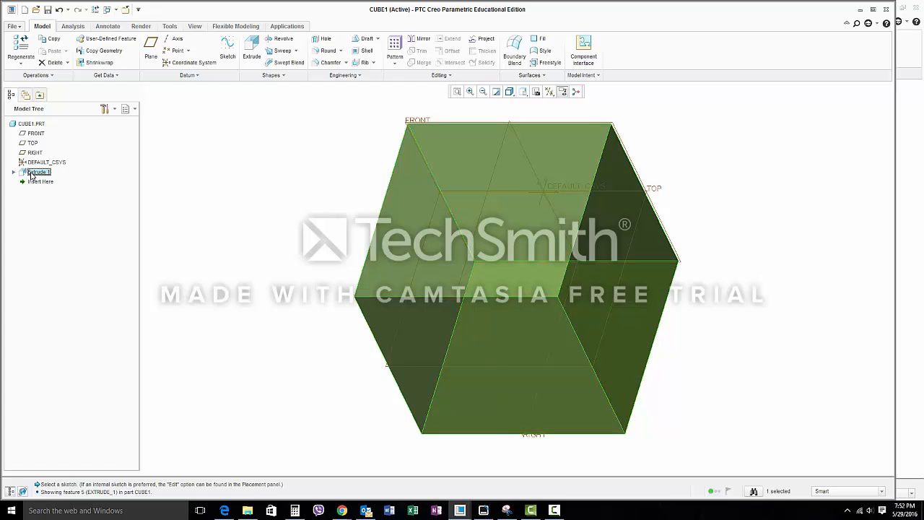
right_click(31, 175)
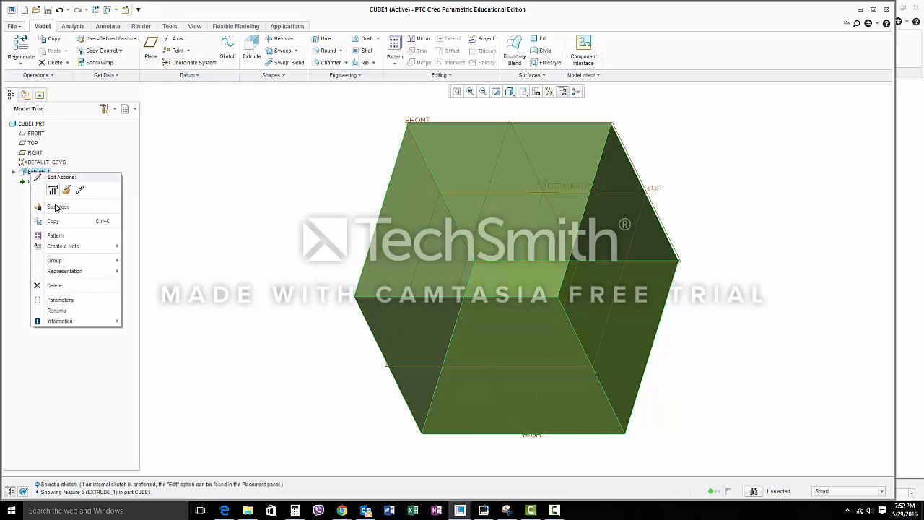
left_click(168, 280)
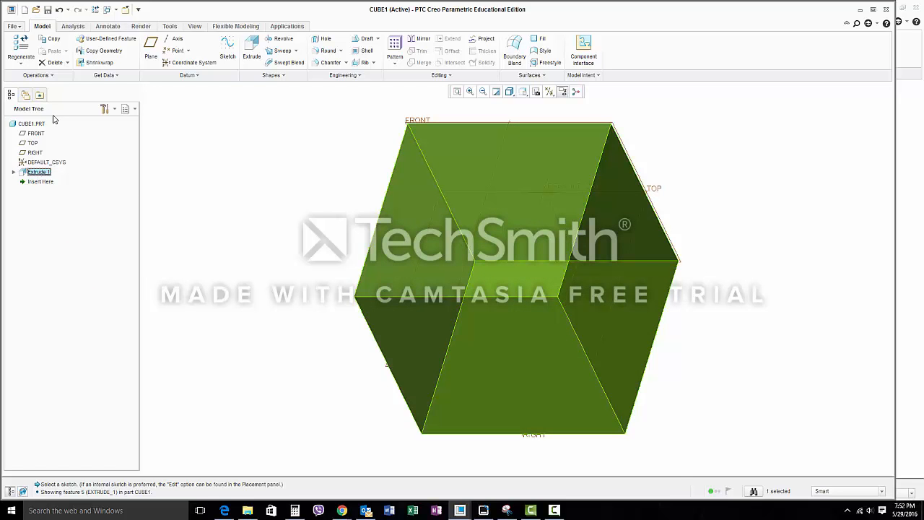
left_click(773, 171)
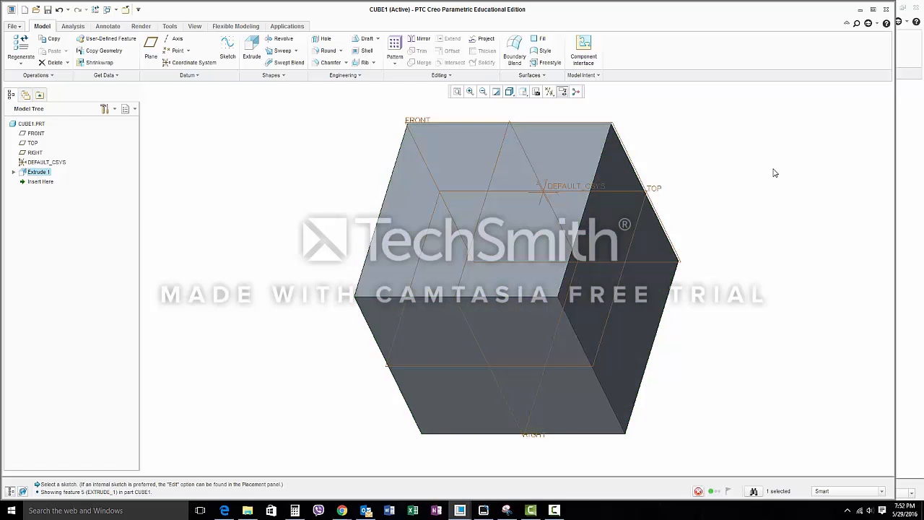
Round the cube's front upper horizontal edge with a radius of 1.125
left_click(324, 51)
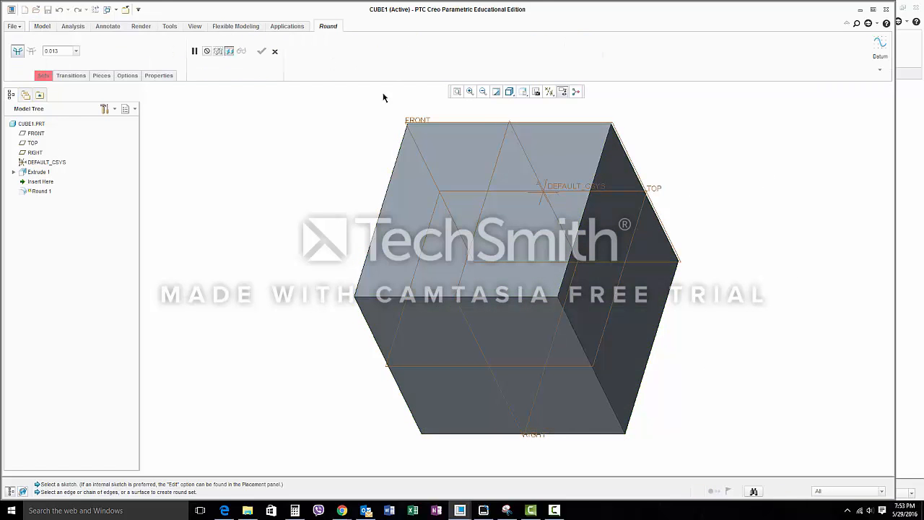
left_click(496, 297)
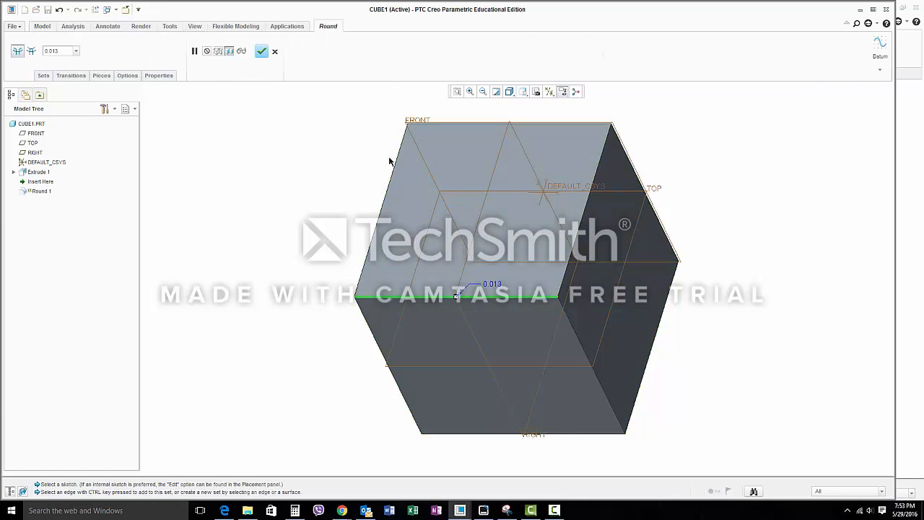
left_click_drag(457, 299, 455, 342)
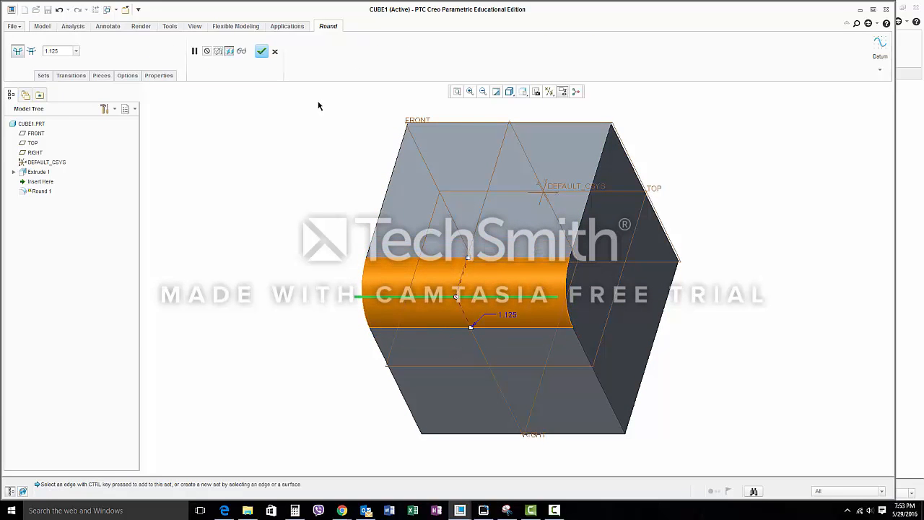
left_click(262, 51)
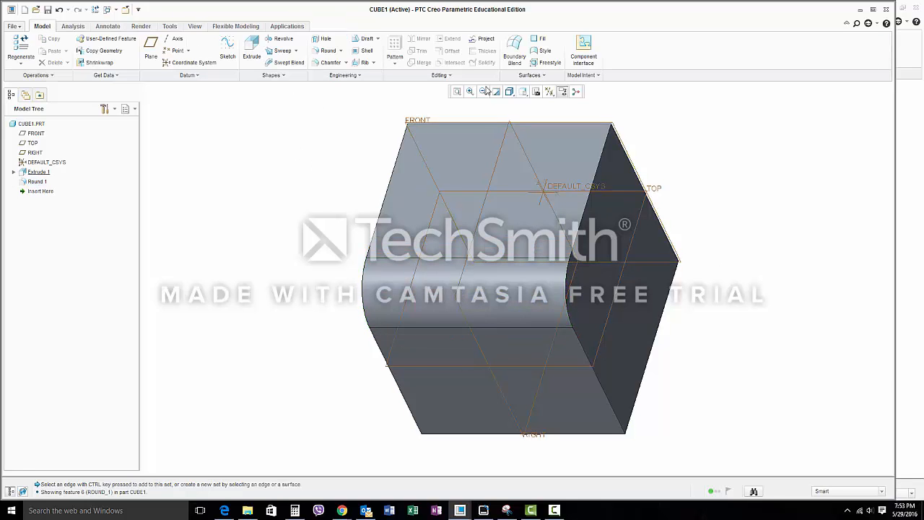
Reorient the view using Dynamic orient with zoom 0.620 and vertical spin 107.100, and restore the standard orientation
left_click(524, 91)
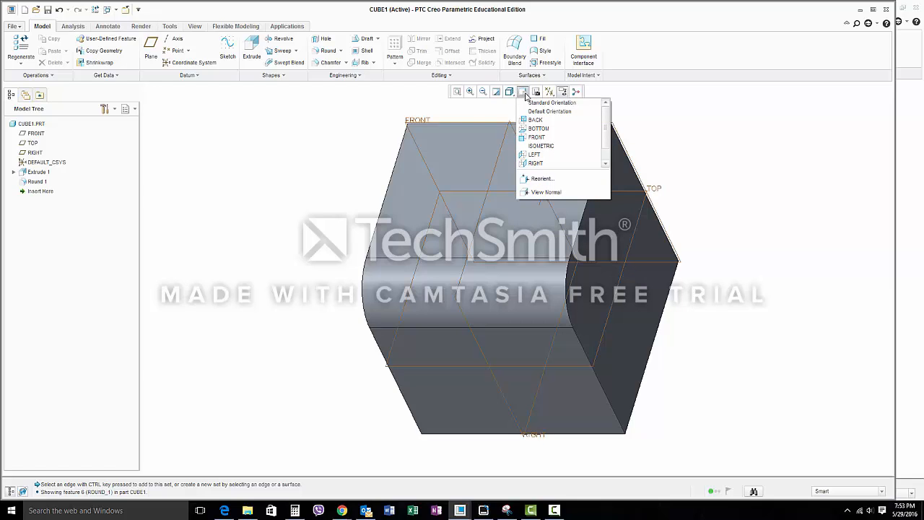
left_click(532, 103)
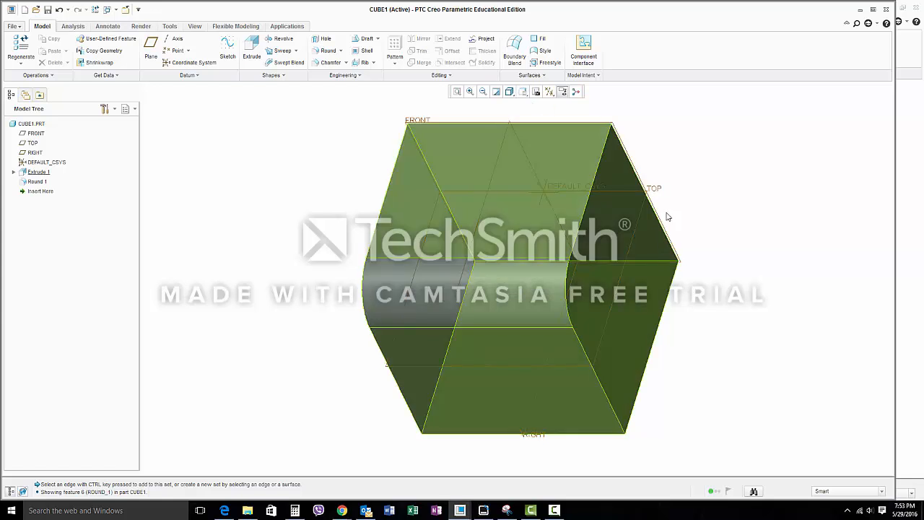
left_click(523, 91)
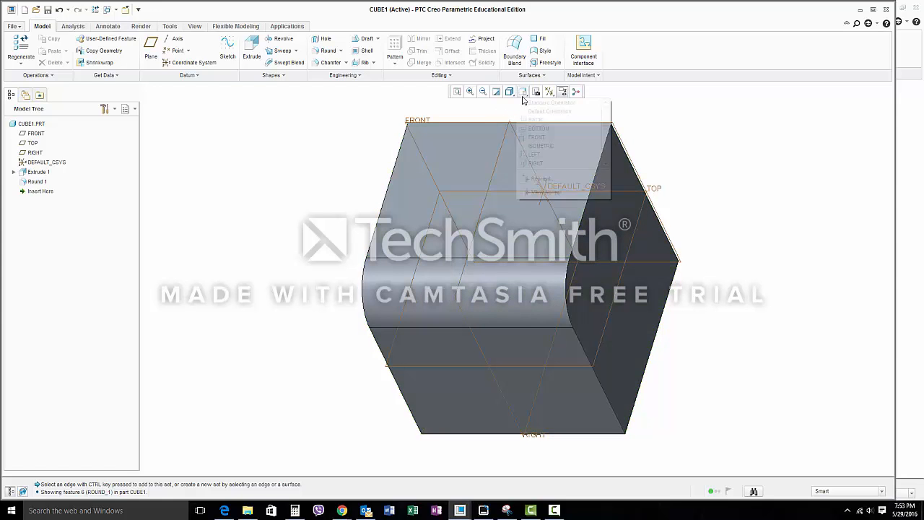
left_click(541, 179)
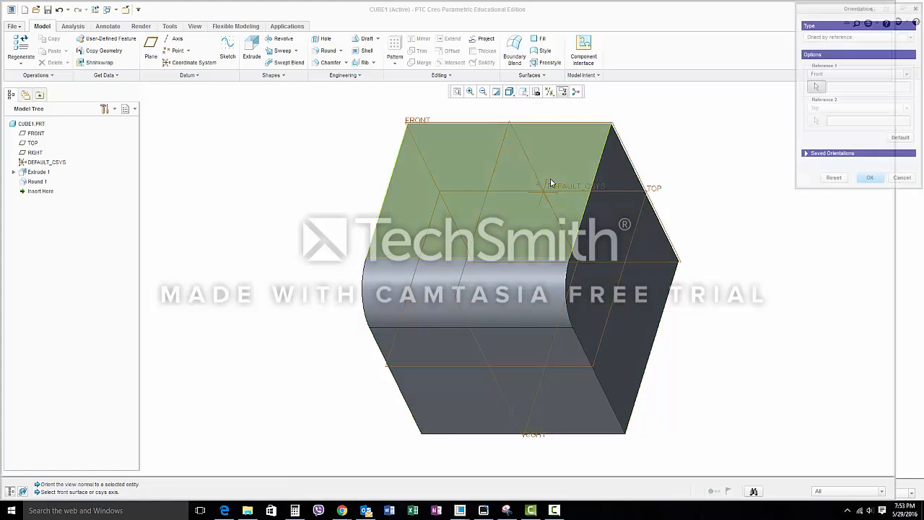
left_click(834, 36)
left_click(835, 44)
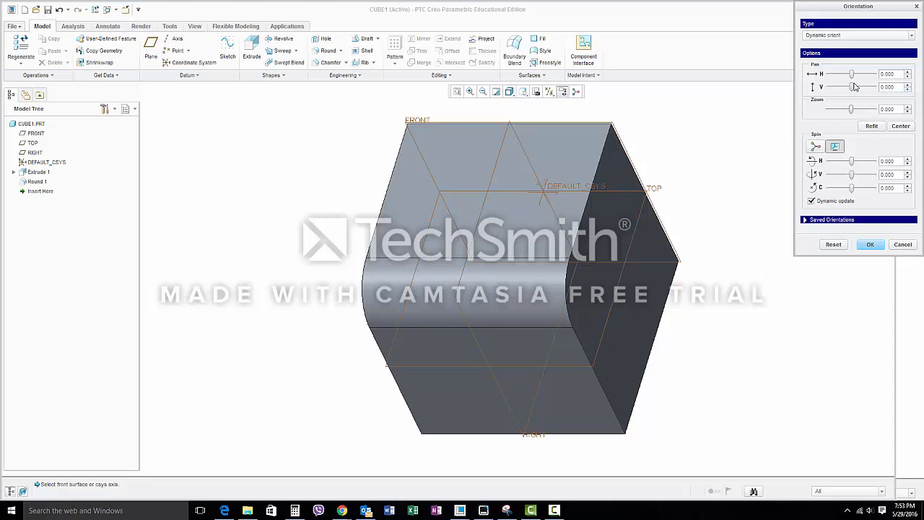
left_click_drag(852, 87, 856, 121)
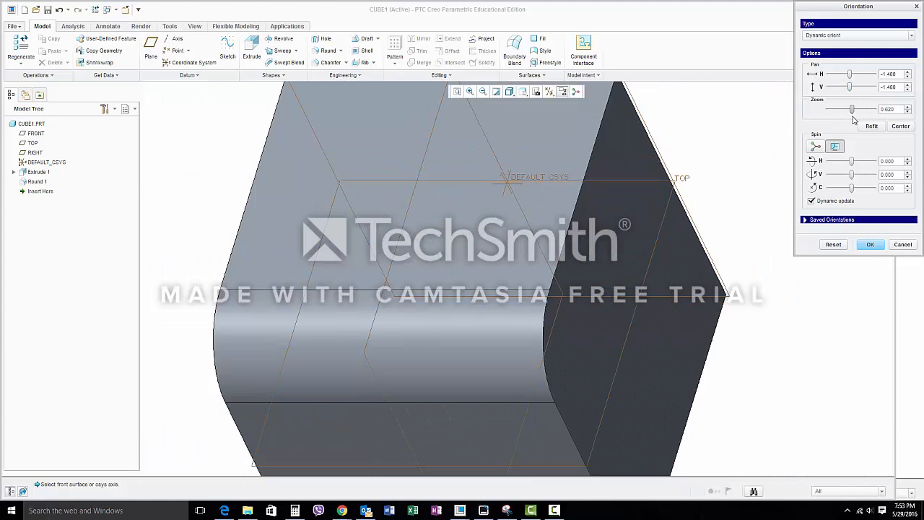
left_click_drag(850, 166, 865, 176)
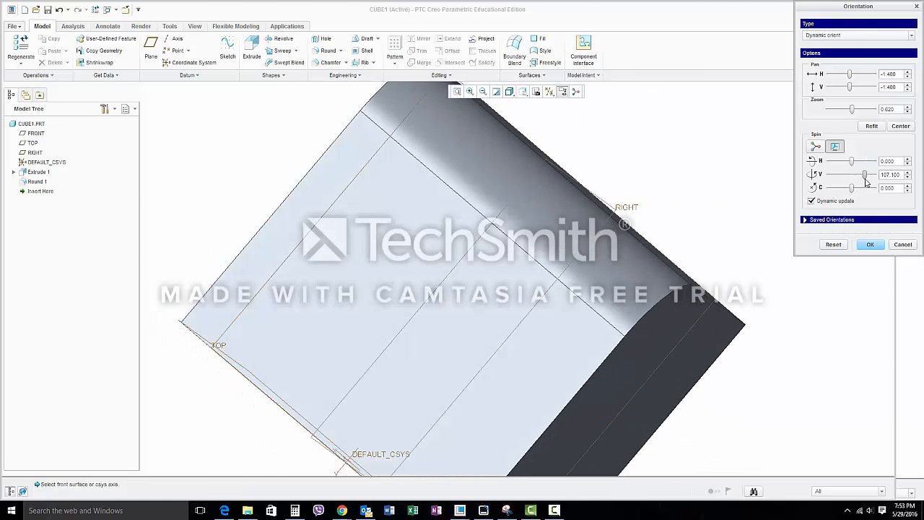
left_click(871, 244)
left_click(523, 92)
left_click(529, 104)
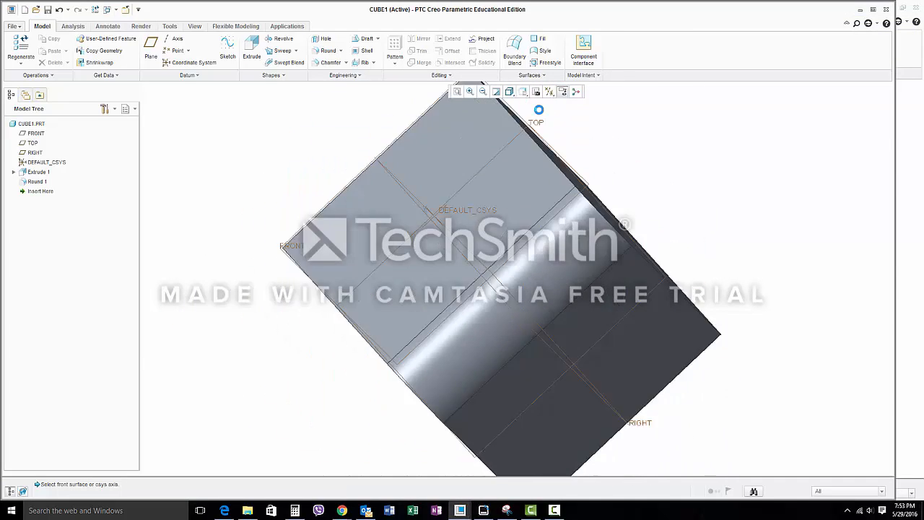